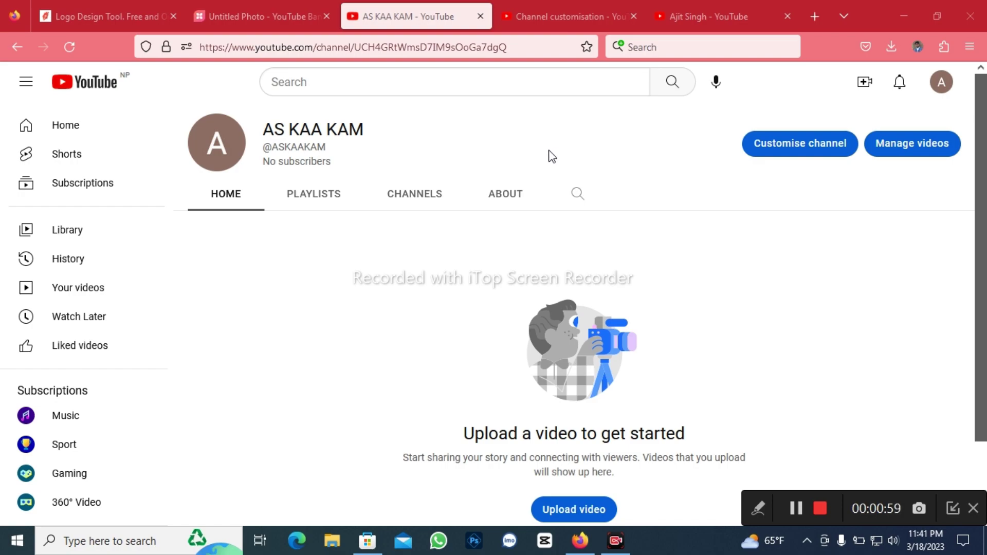
# Open Customise channel and switch to the Branding tab with the picture, banner and watermark settings.
pyautogui.click(786, 151)
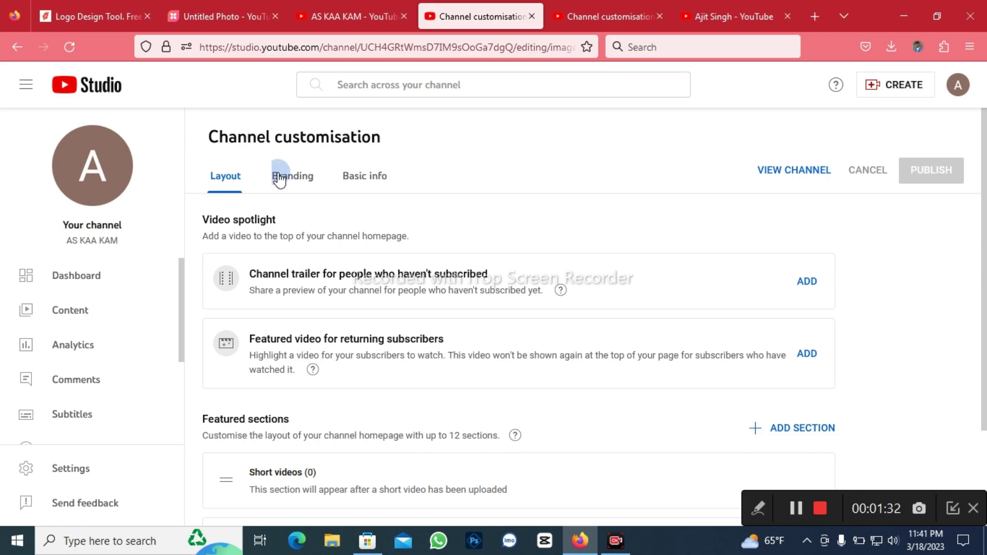
pyautogui.click(279, 176)
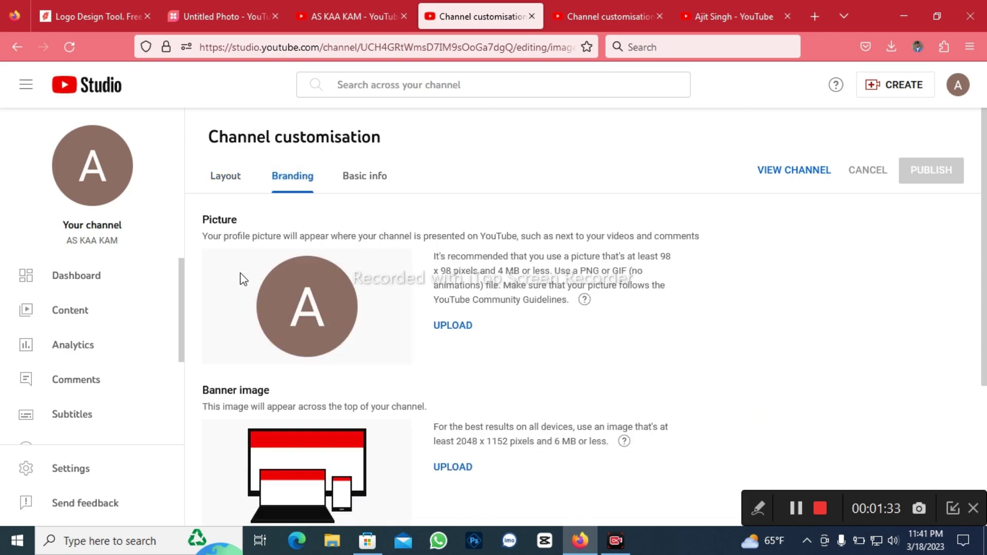
pyautogui.scroll(-1, 377, 337)
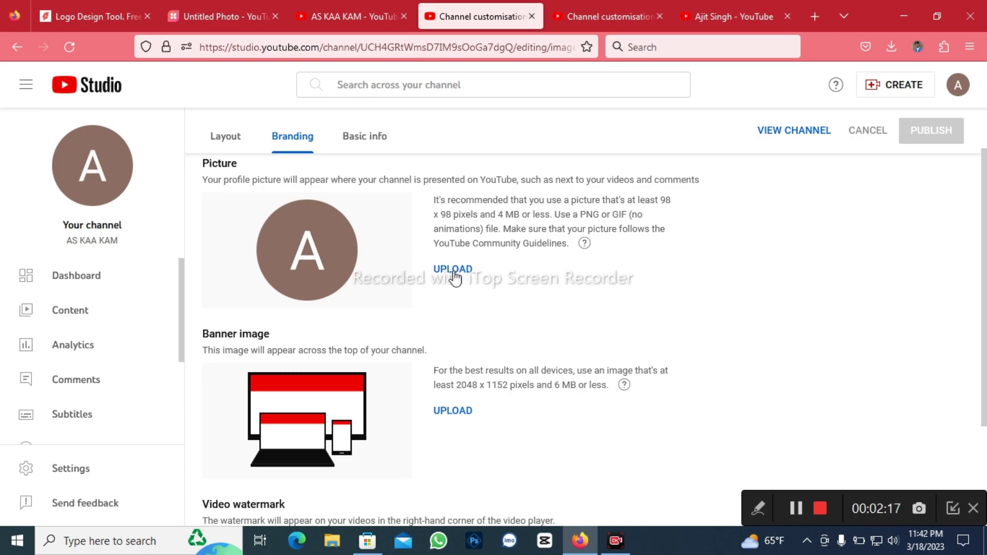
# Upload coollogo_com-78651467 as the profile picture and accept the crop.
pyautogui.click(452, 270)
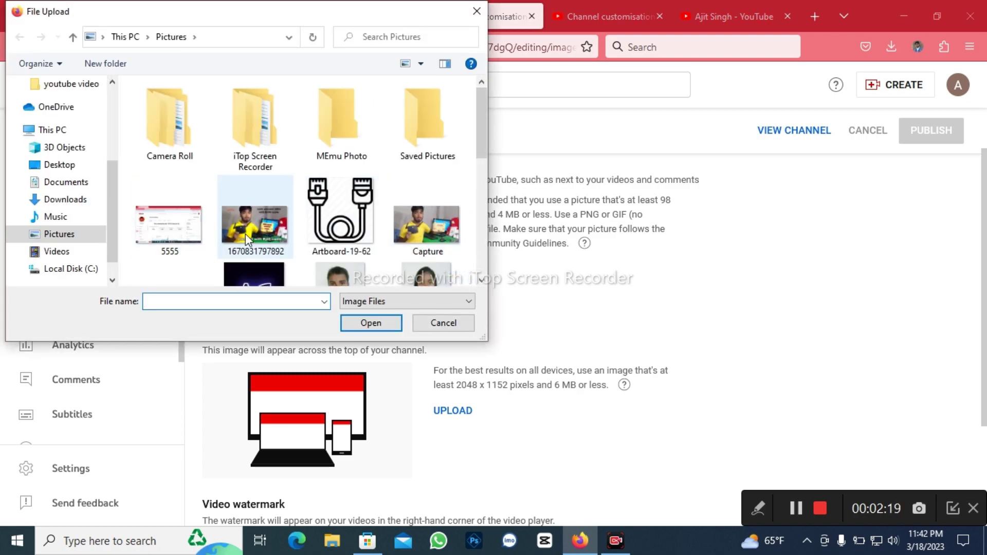
pyautogui.scroll(-1, 263, 226)
pyautogui.click(248, 236)
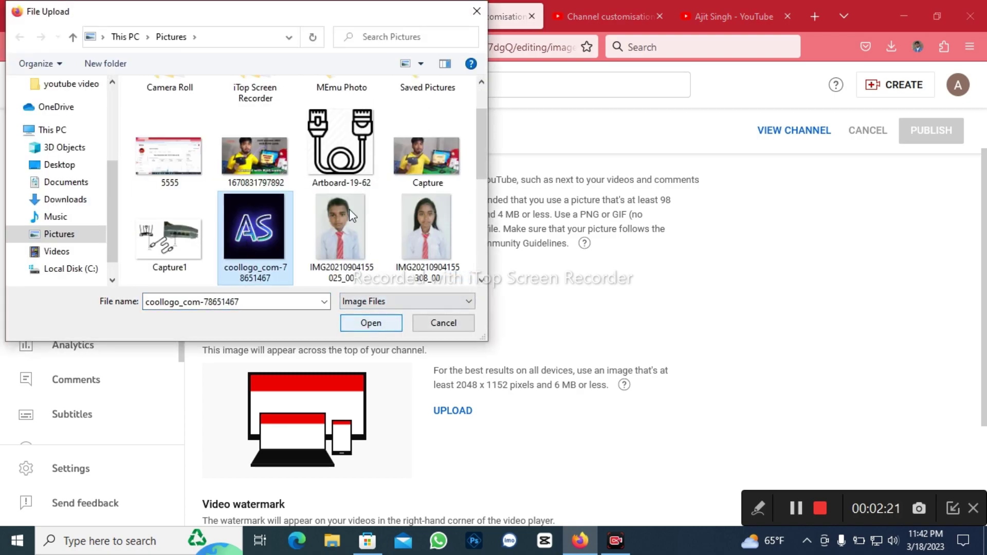
pyautogui.scroll(-4, 330, 220)
pyautogui.scroll(1, 330, 222)
pyautogui.scroll(2, 331, 221)
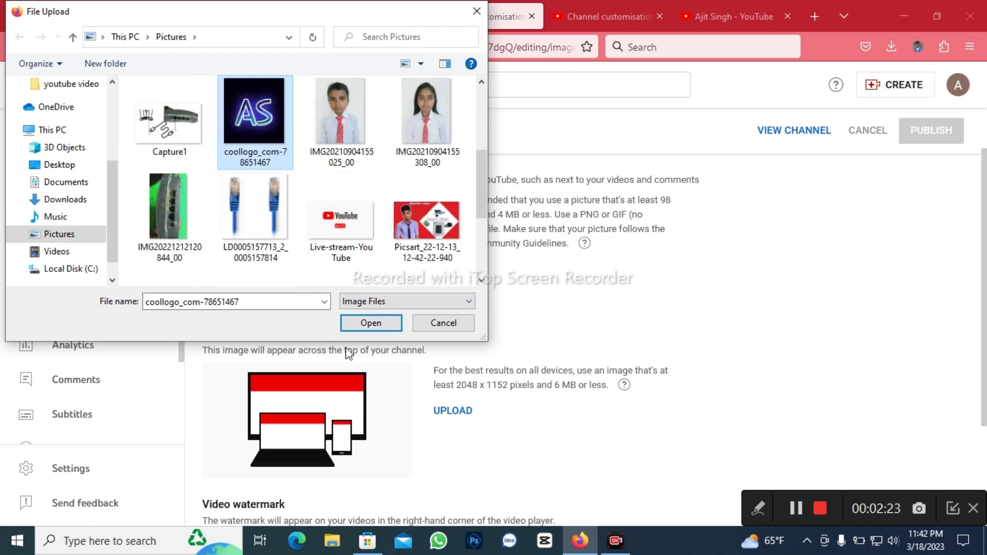
pyautogui.click(371, 323)
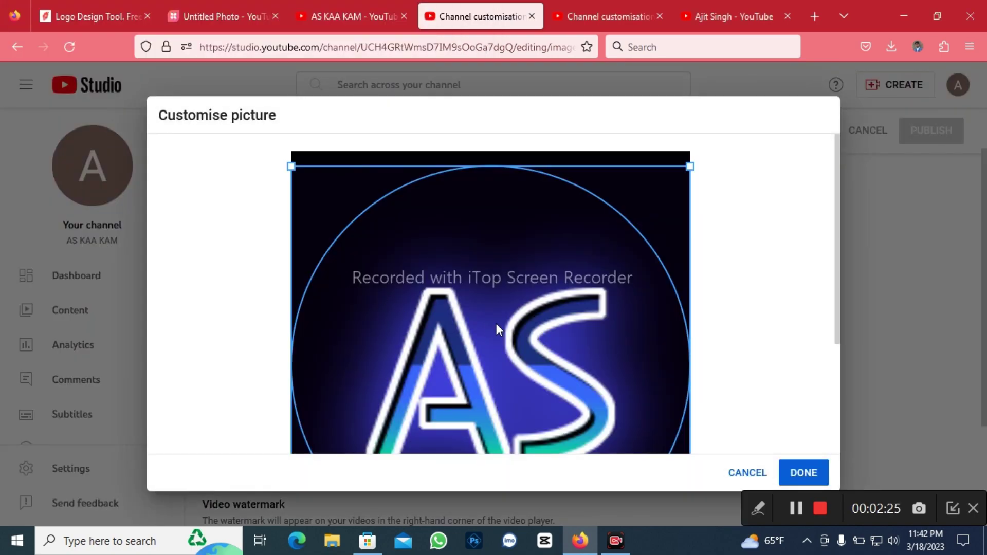
pyautogui.scroll(-3, 562, 325)
pyautogui.scroll(-2, 684, 302)
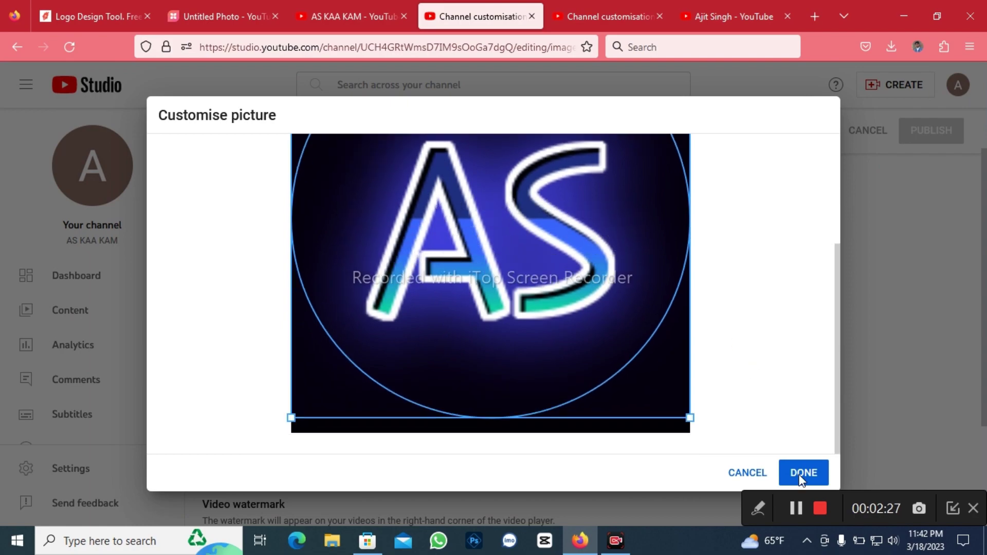
pyautogui.click(804, 472)
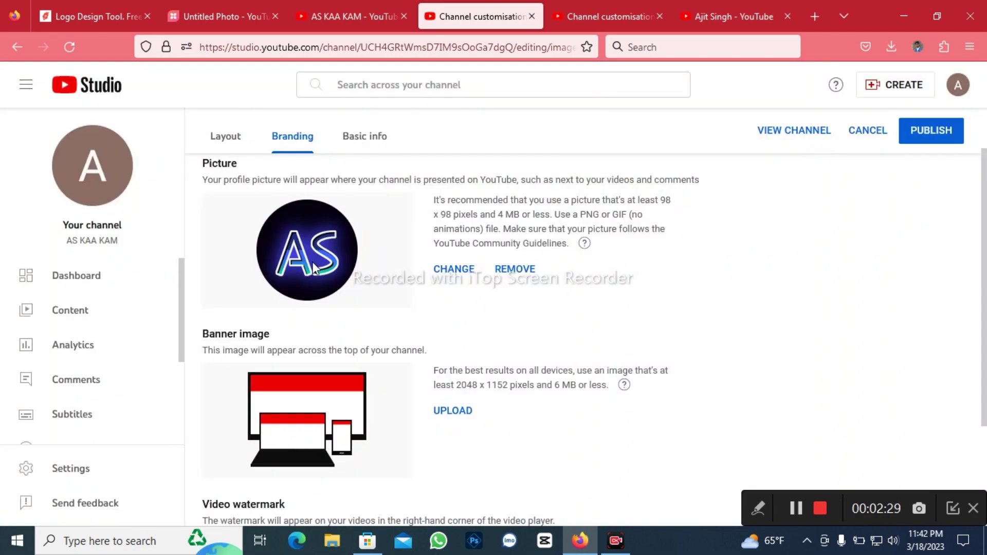
pyautogui.scroll(-1, 414, 309)
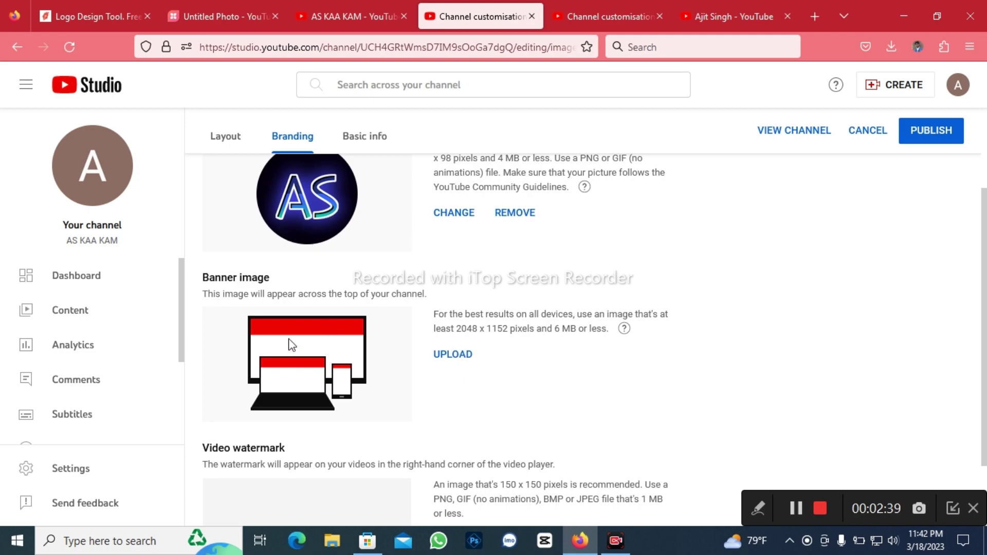
# Upload the RCFhmVJx7SPwKF5x AS KAA KAM artwork as the banner image and accept the crop.
pyautogui.click(448, 355)
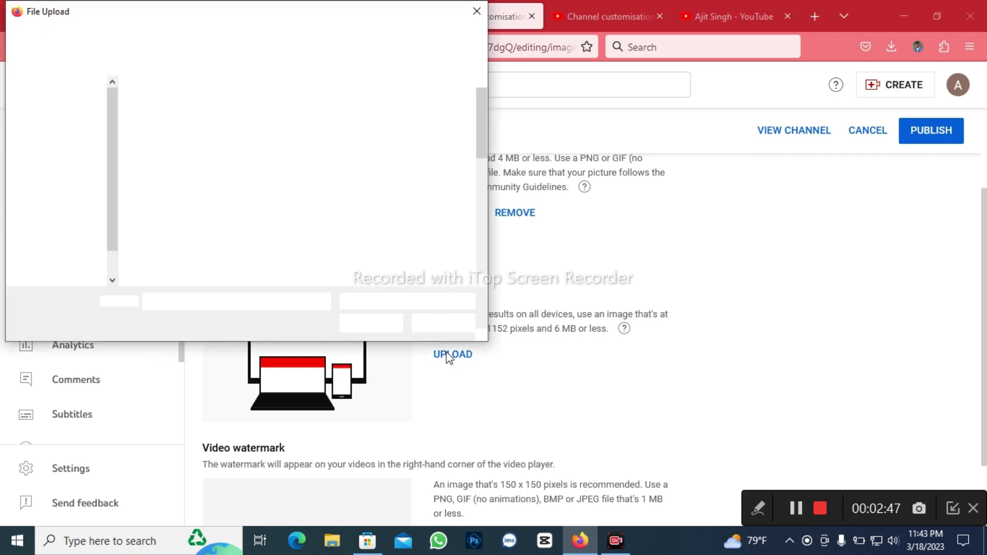
pyautogui.scroll(-5, 306, 244)
pyautogui.scroll(-2, 306, 244)
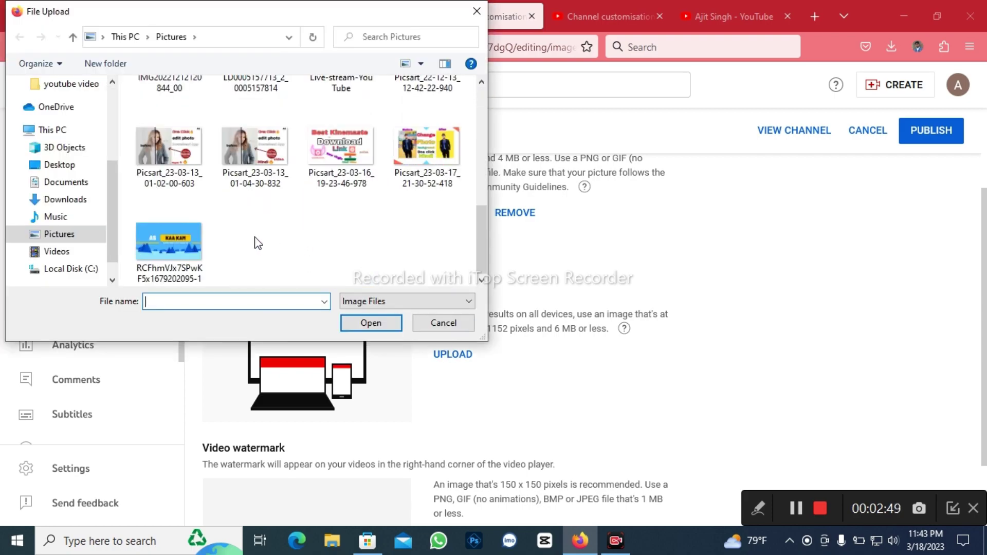
pyautogui.click(185, 242)
pyautogui.click(378, 329)
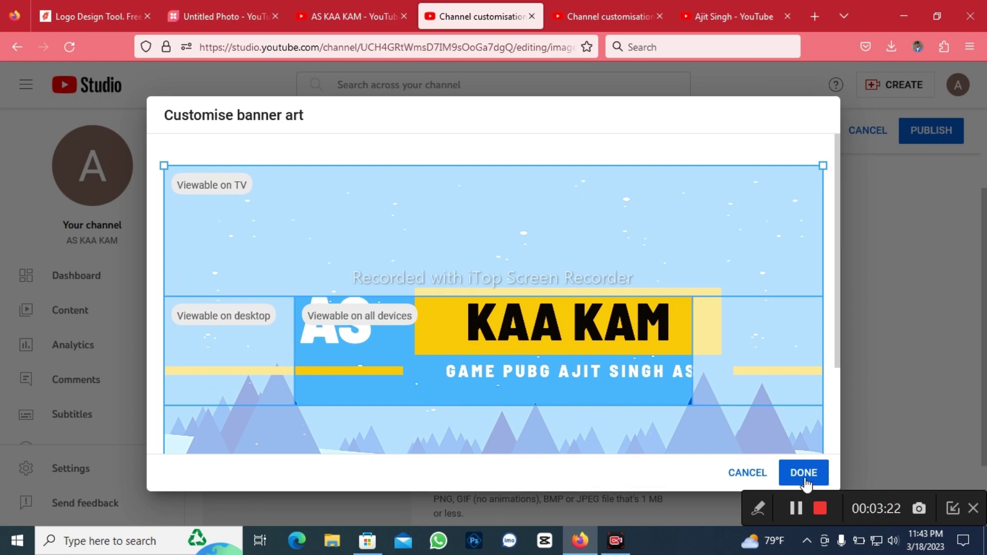
pyautogui.click(805, 478)
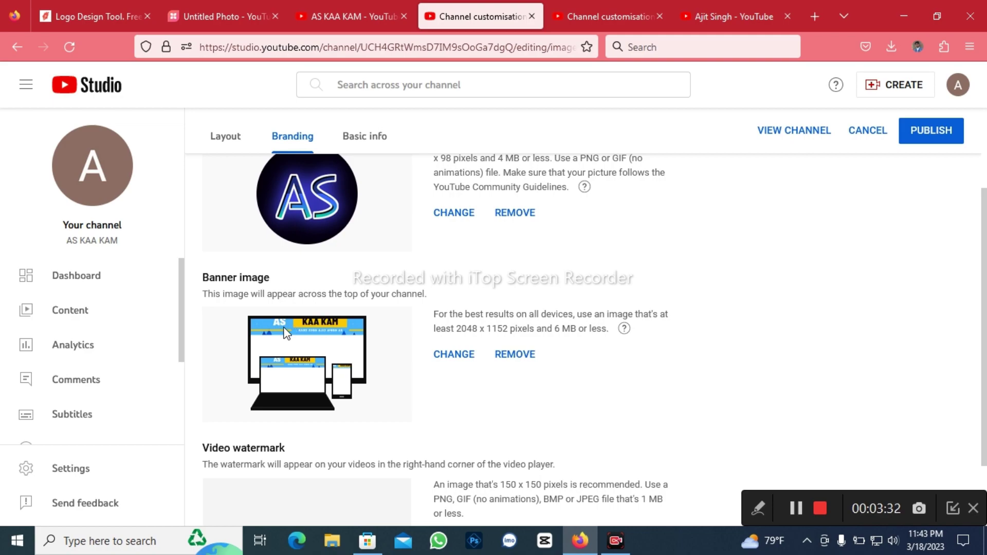
pyautogui.scroll(-2, 325, 396)
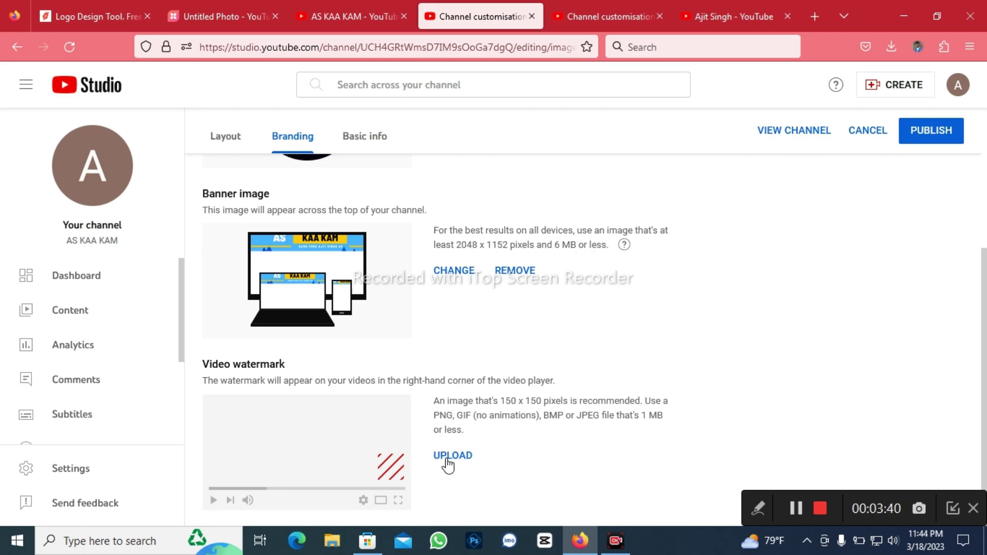
# Upload coollogo_com-78651467 as the video watermark, then publish the branding changes.
pyautogui.scroll(4, 443, 464)
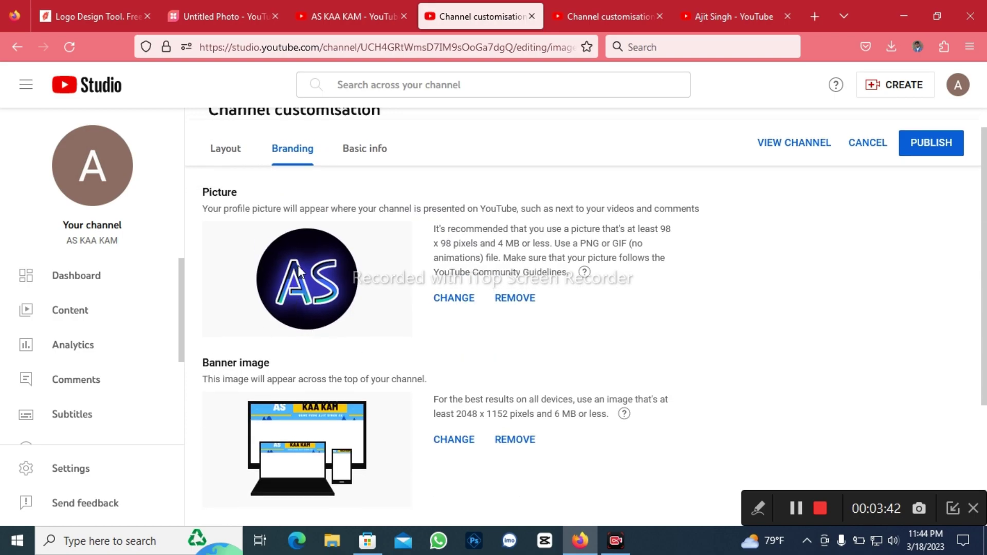
pyautogui.scroll(-4, 452, 463)
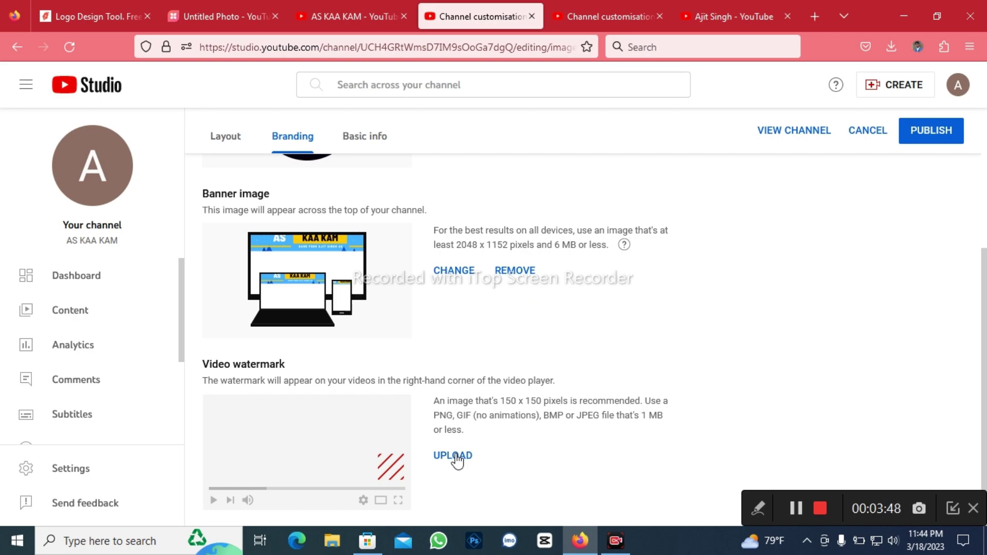
pyautogui.click(453, 456)
pyautogui.scroll(-3, 248, 206)
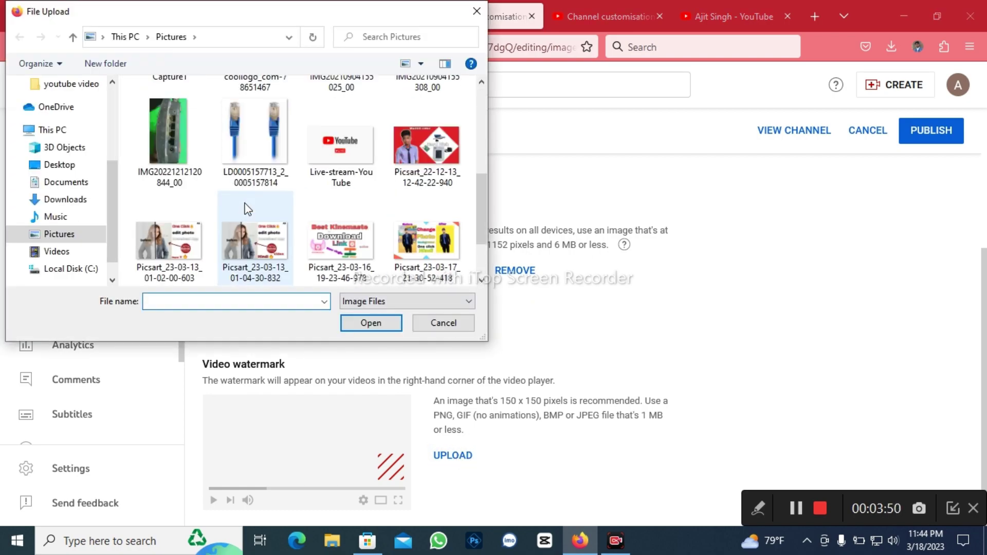
pyautogui.scroll(3, 245, 208)
pyautogui.click(246, 205)
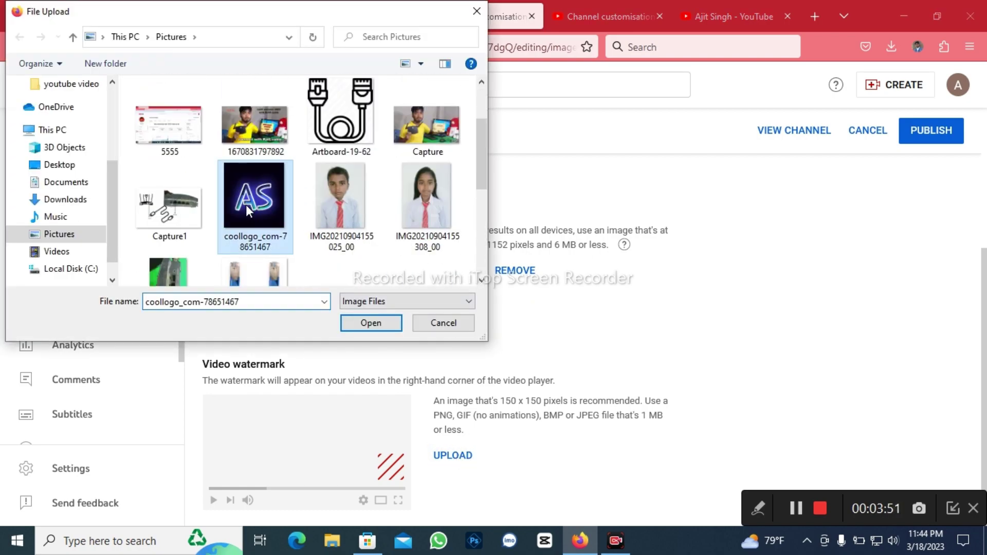
pyautogui.click(386, 332)
pyautogui.click(802, 471)
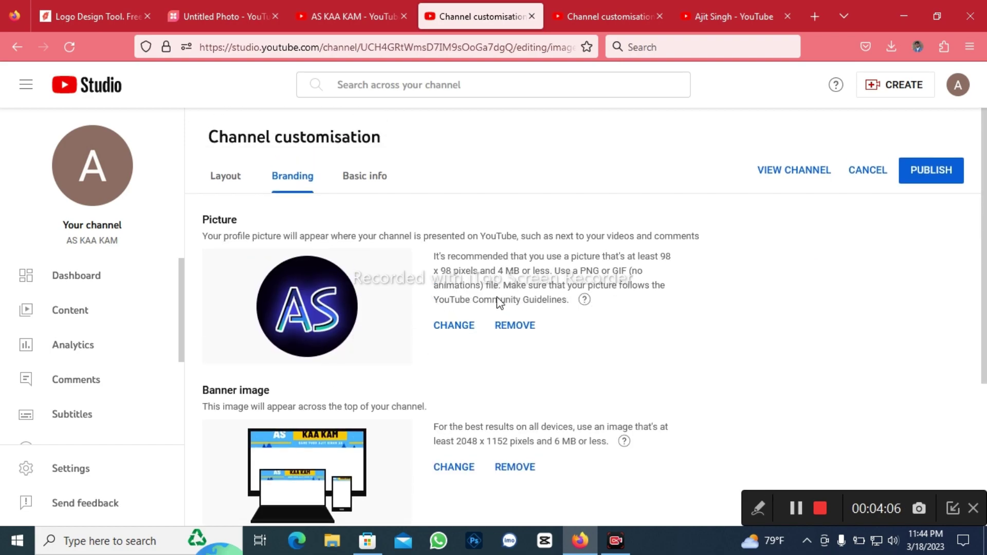
pyautogui.click(930, 172)
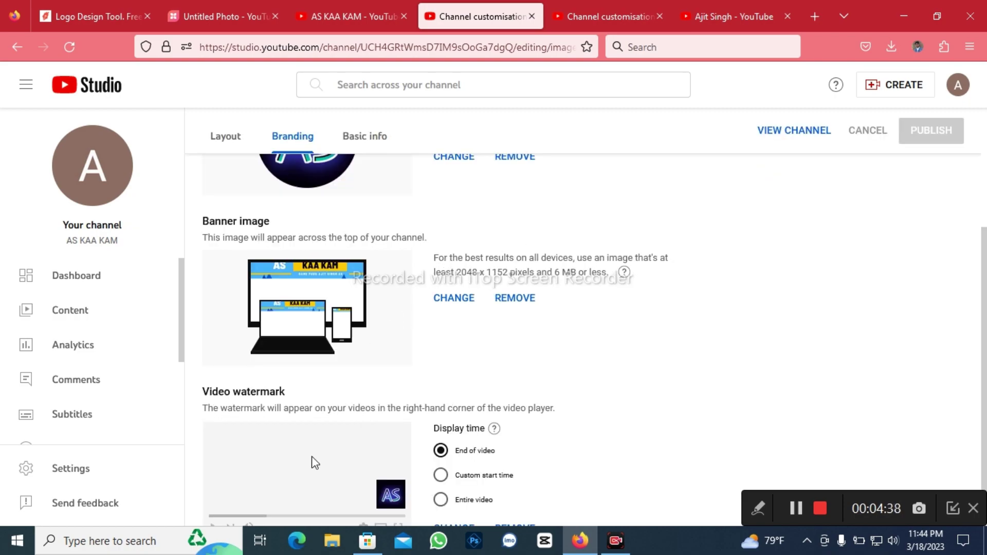
# Go to Settings > Channel, pass through Advanced settings, and open the Feature eligibility tab.
pyautogui.click(50, 476)
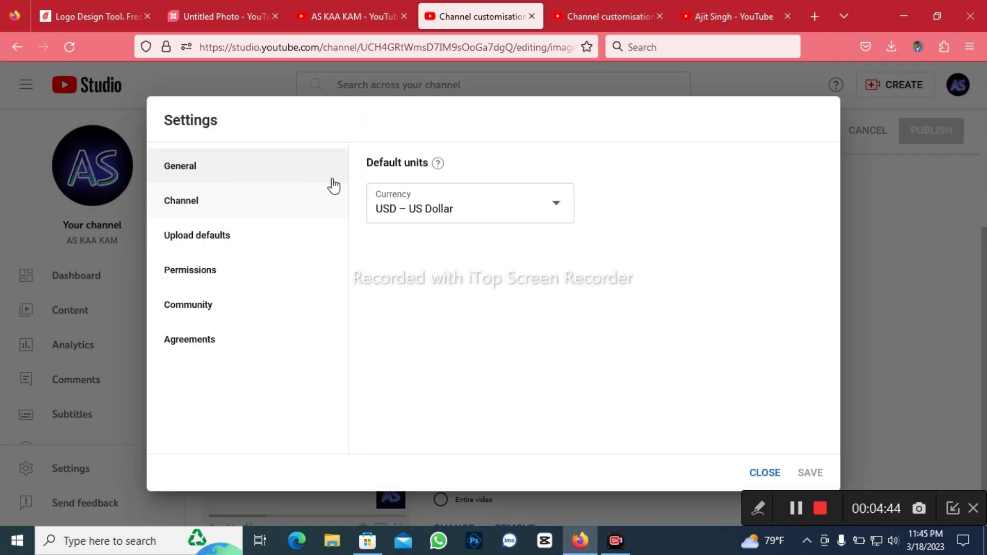
pyautogui.click(198, 208)
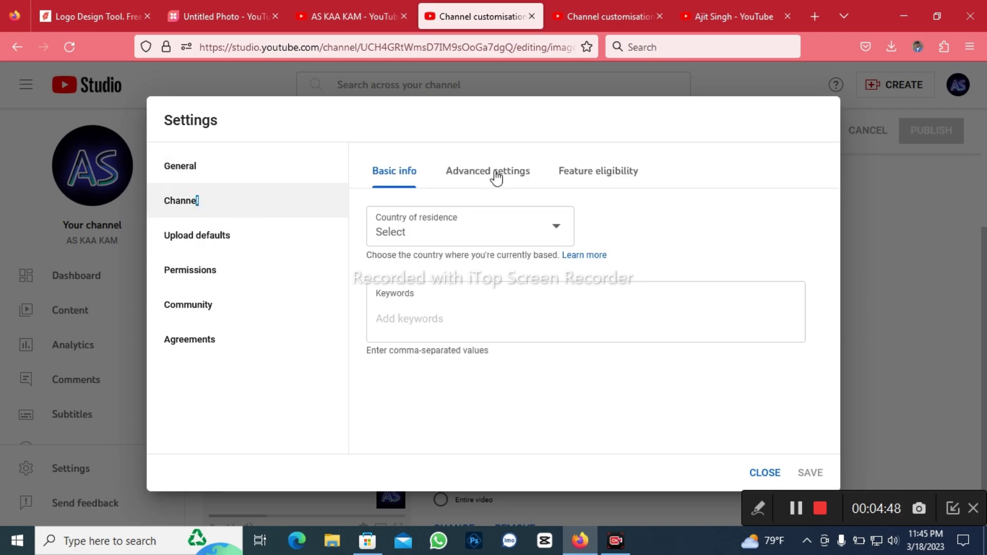
pyautogui.click(472, 178)
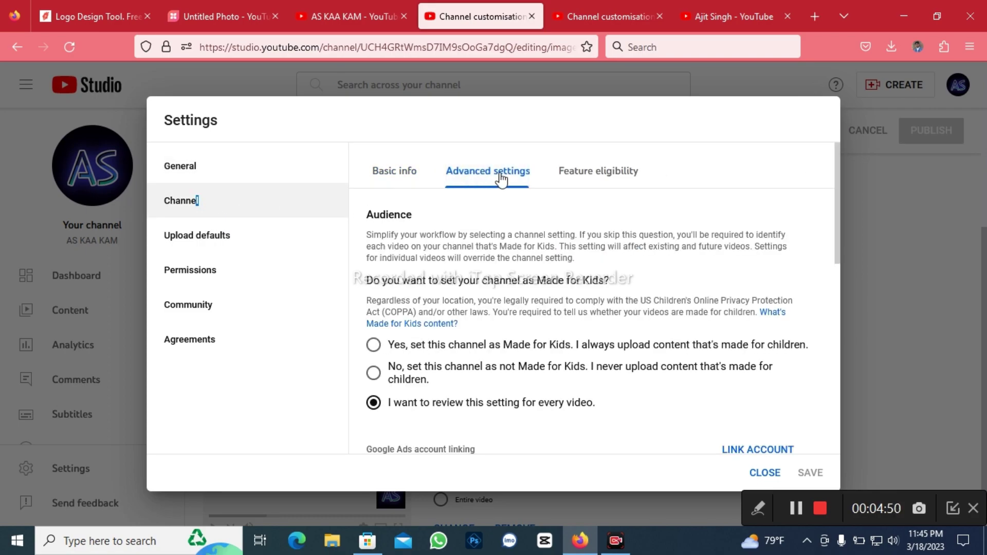
pyautogui.scroll(-8, 544, 221)
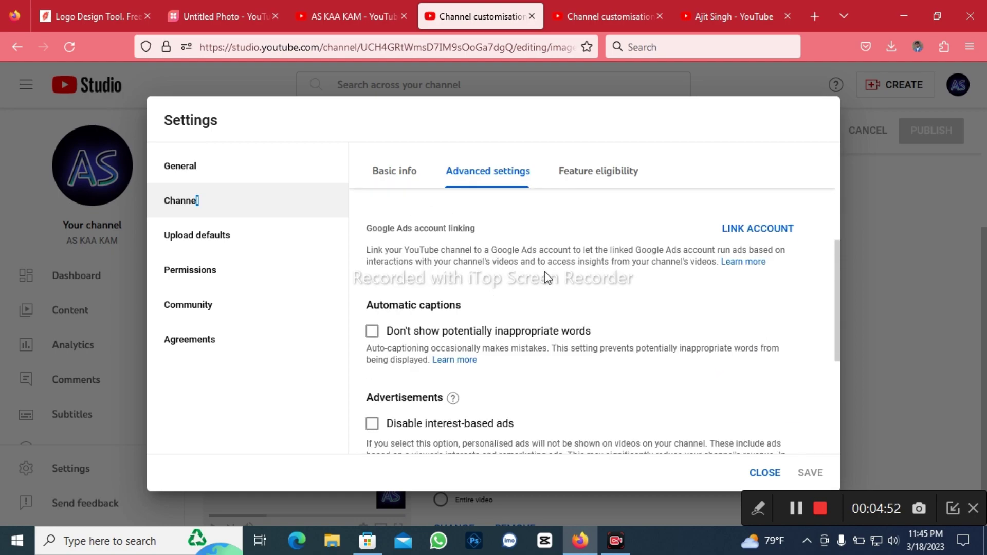
pyautogui.scroll(3, 446, 383)
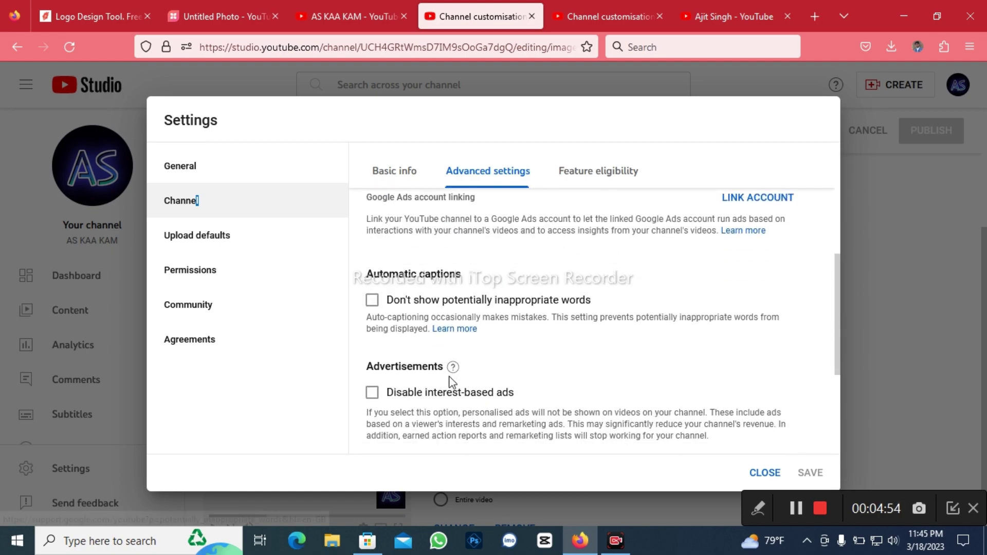
pyautogui.scroll(5, 432, 349)
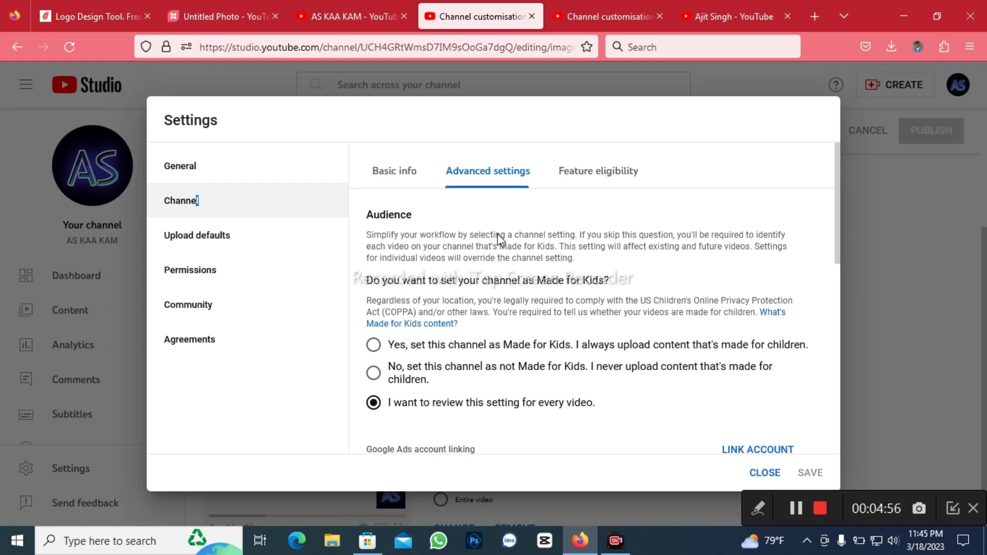
pyautogui.click(581, 181)
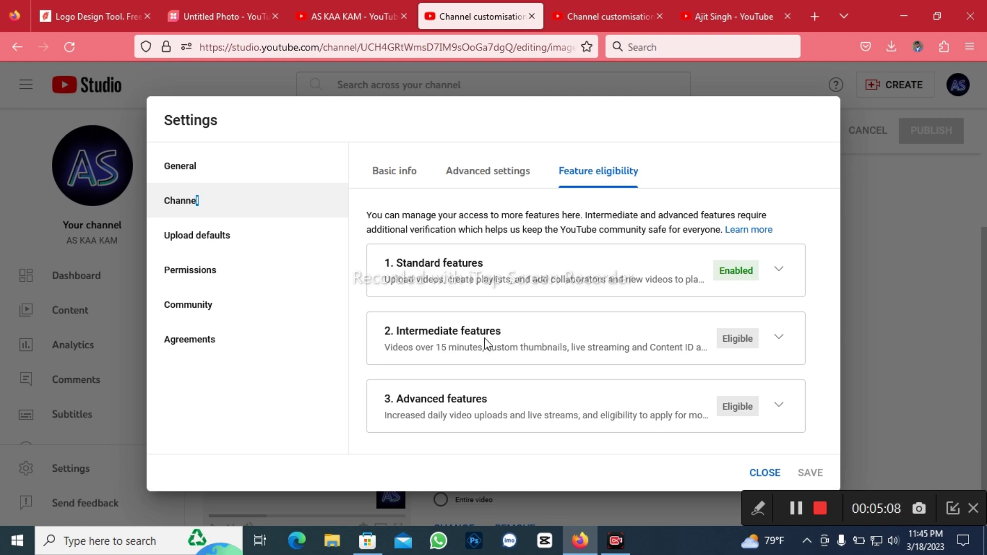
# Expand Intermediate features and choose VERIFY PHONE NUMBER to open the verification page.
pyautogui.click(779, 341)
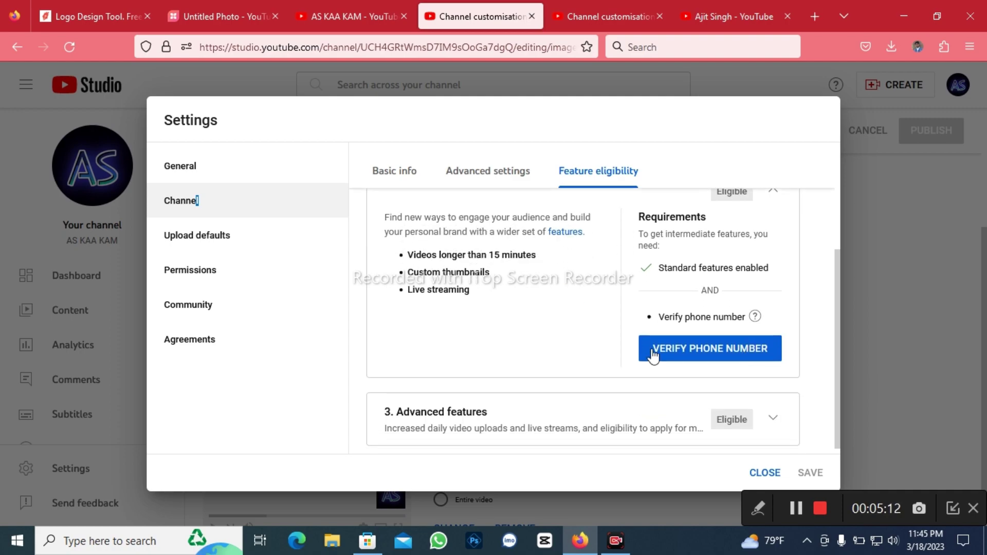
pyautogui.click(690, 353)
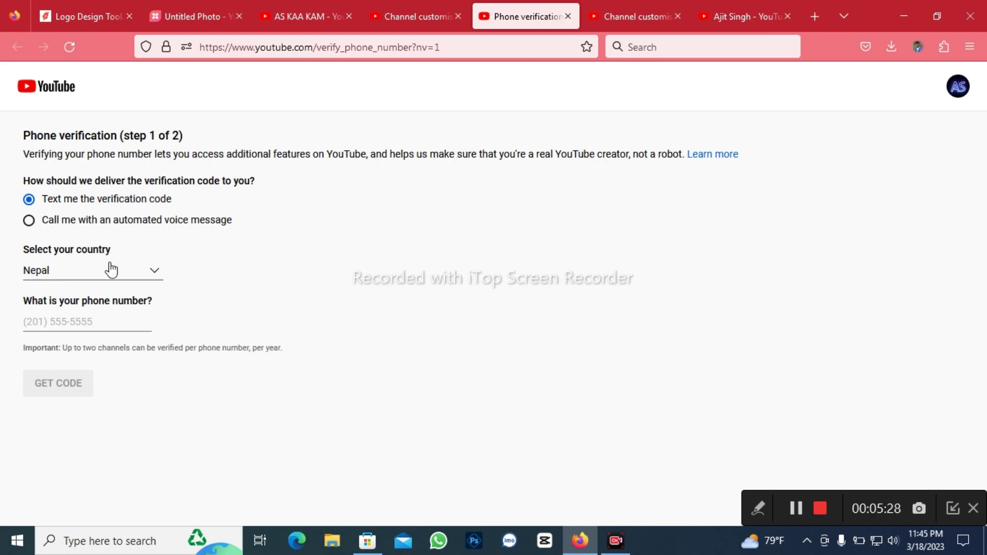
# Enter the channel's phone number and request the verification code by text message.
pyautogui.click(84, 322)
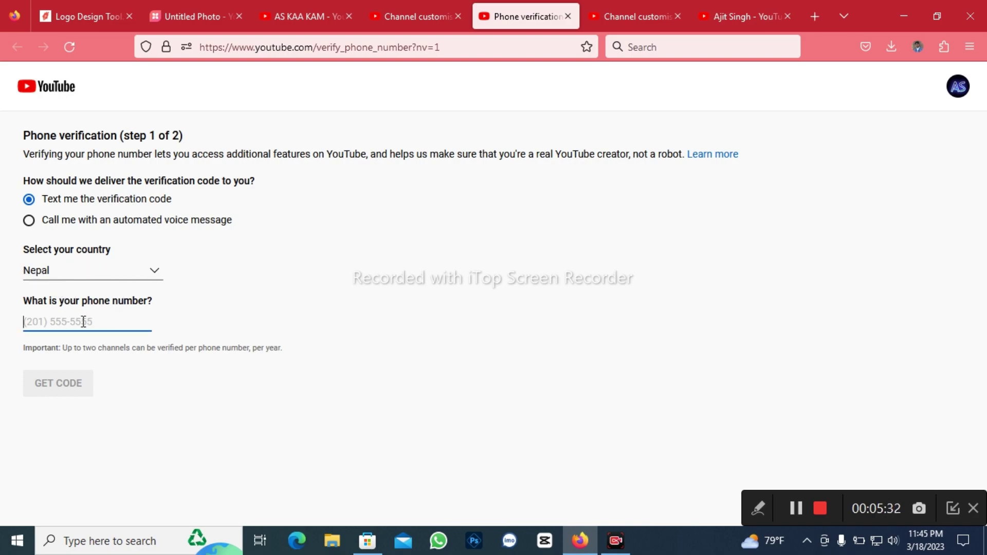
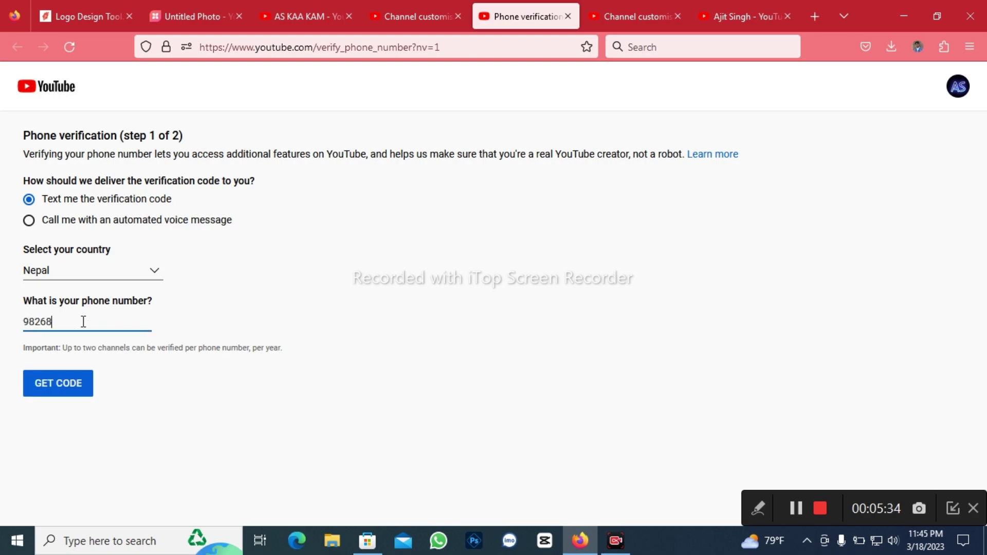
pyautogui.click(47, 398)
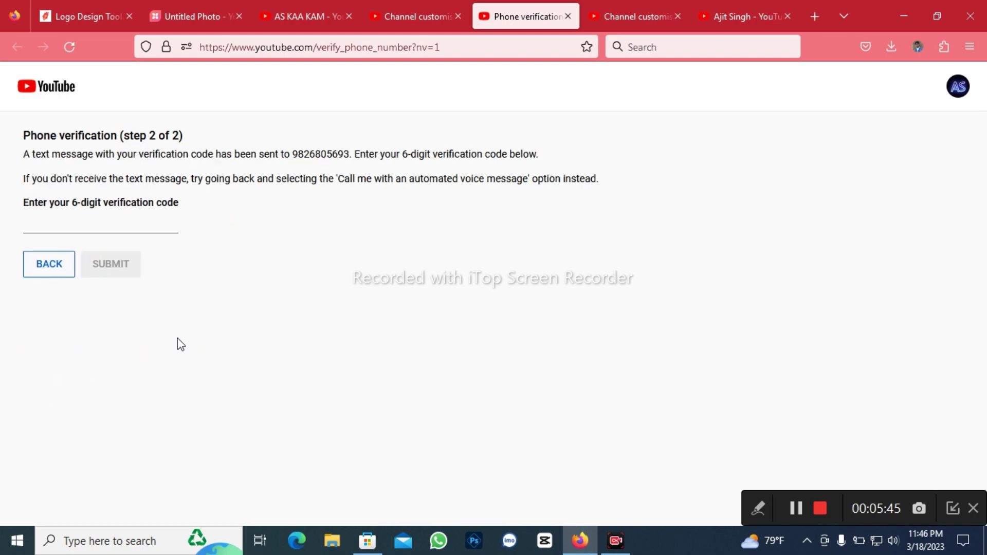
# Submit the 6-digit texted code, then return to the Studio channel settings.
pyautogui.click(92, 220)
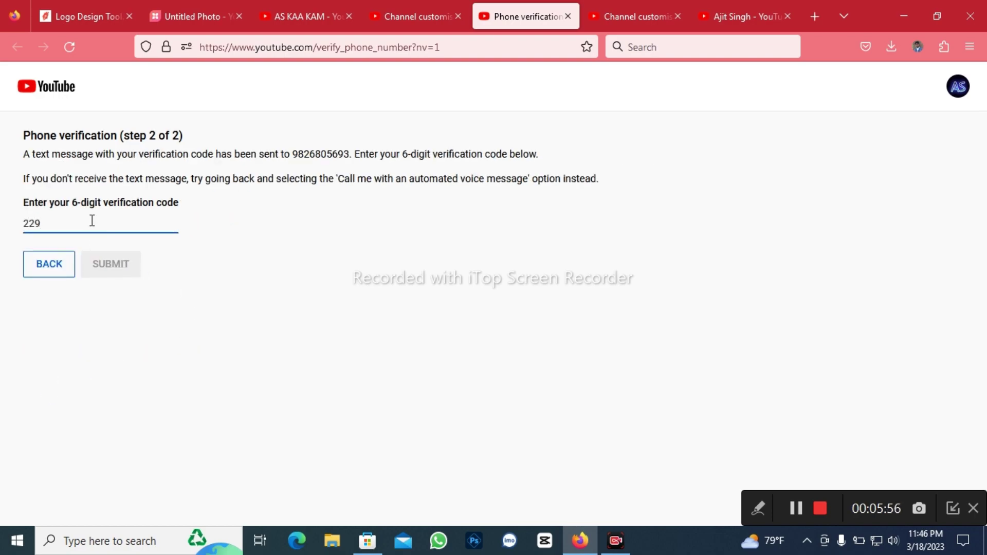
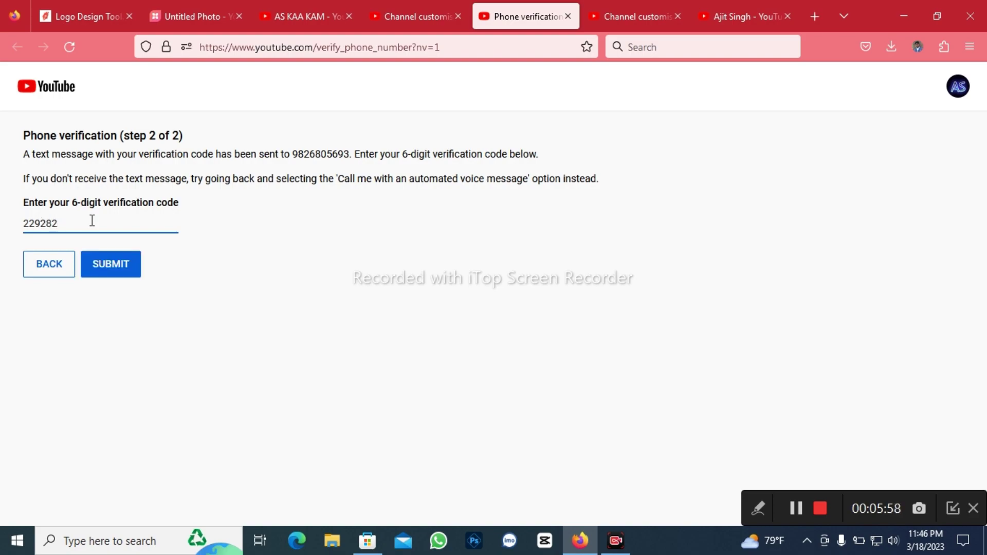
pyautogui.click(101, 275)
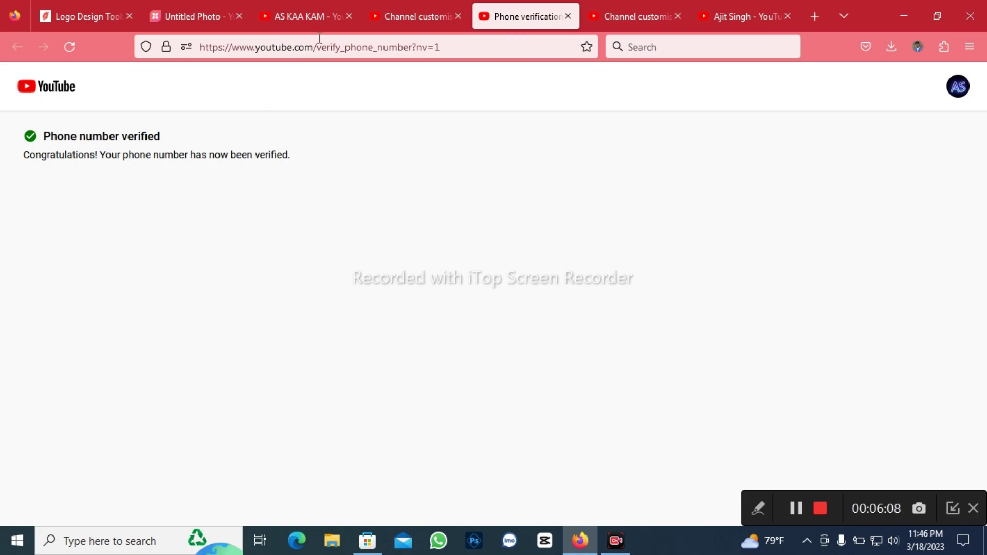
pyautogui.click(433, 6)
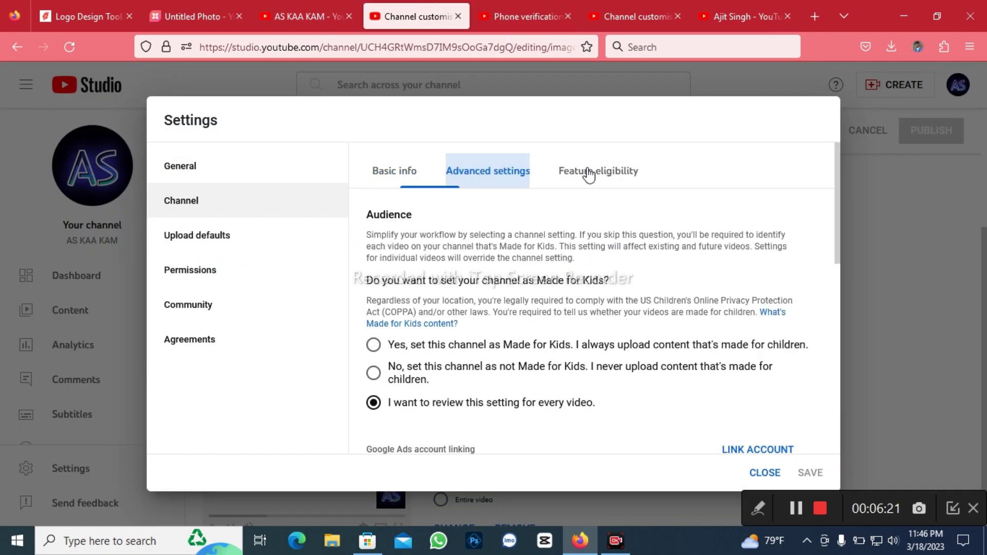
# Recheck Feature eligibility to see intermediate features Enabled and expand Advanced features.
pyautogui.click(587, 172)
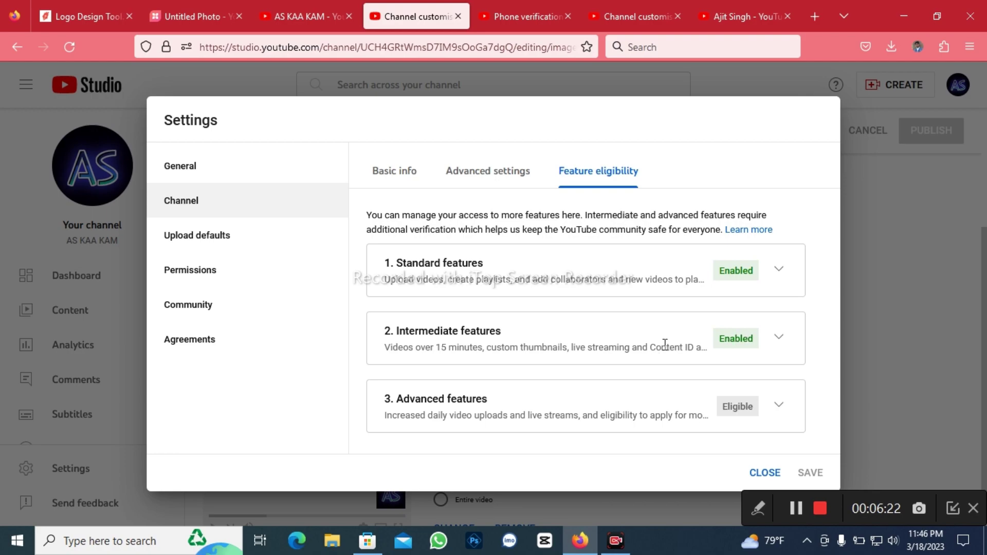
pyautogui.click(780, 406)
pyautogui.scroll(-3, 756, 412)
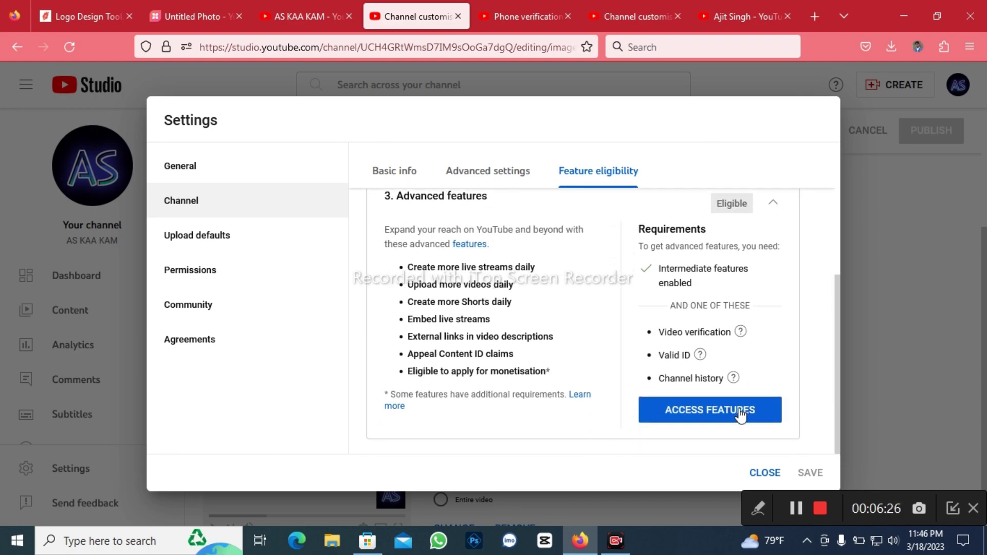
# Request advanced-feature access via video verification and have the verification email sent.
pyautogui.click(692, 408)
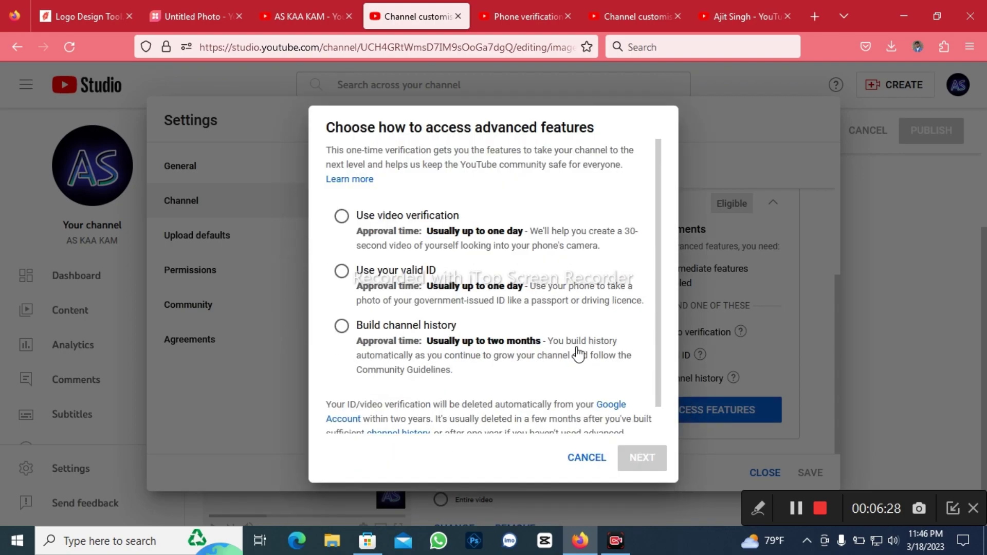
pyautogui.scroll(-1, 381, 319)
pyautogui.scroll(1, 381, 319)
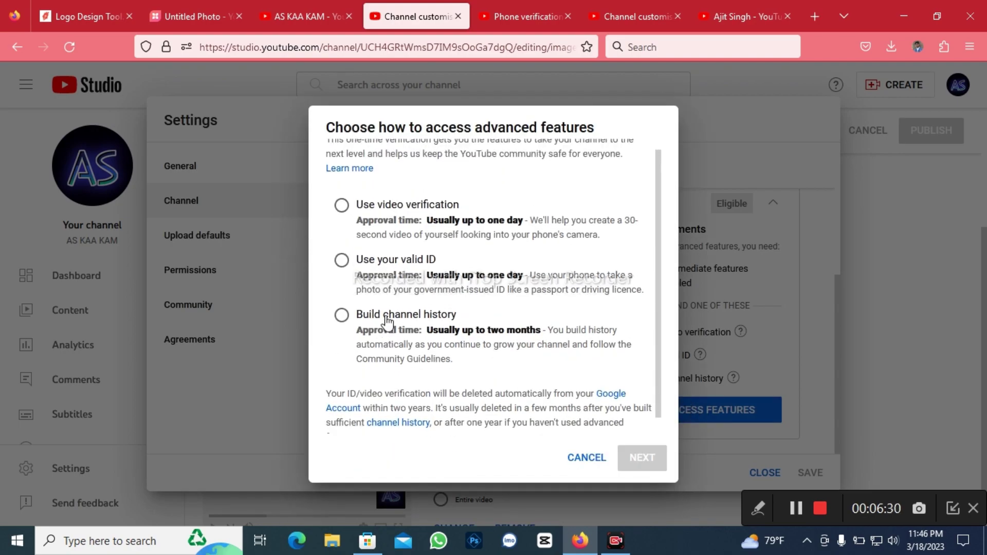
pyautogui.click(332, 229)
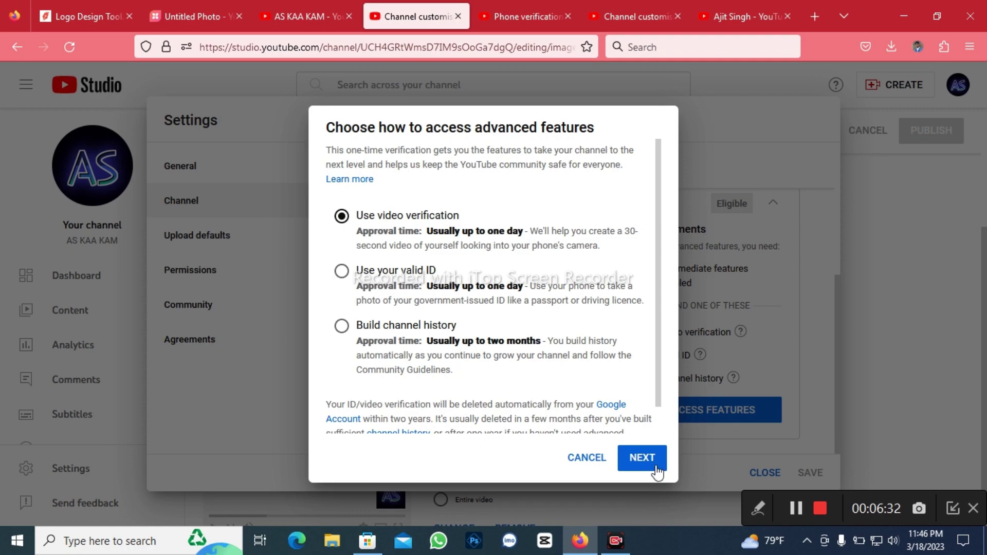
pyautogui.click(652, 459)
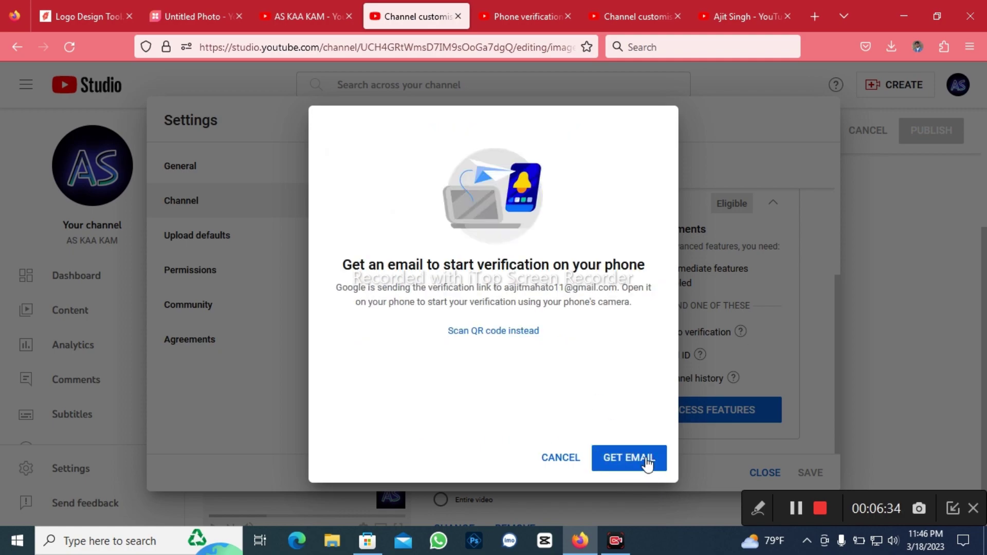
pyautogui.click(648, 459)
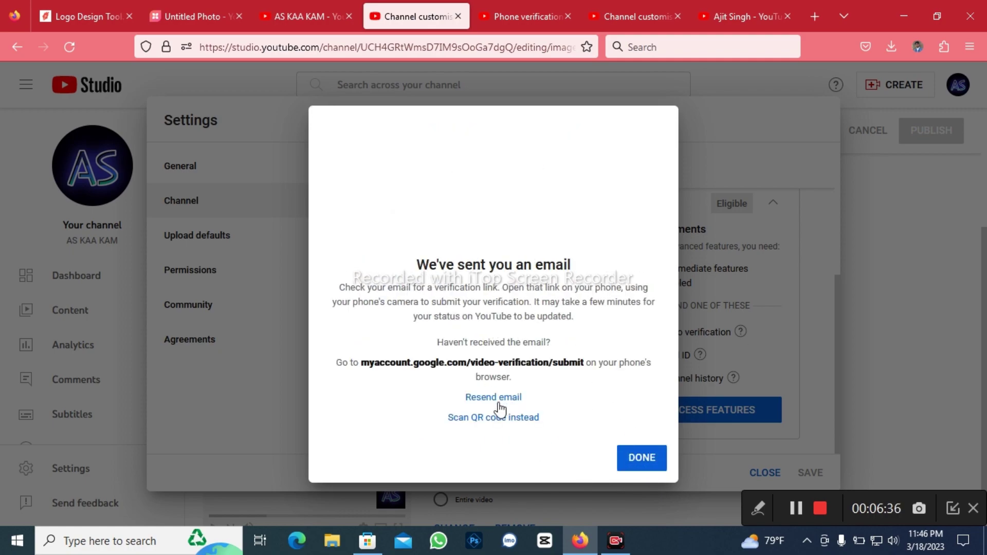
pyautogui.click(659, 459)
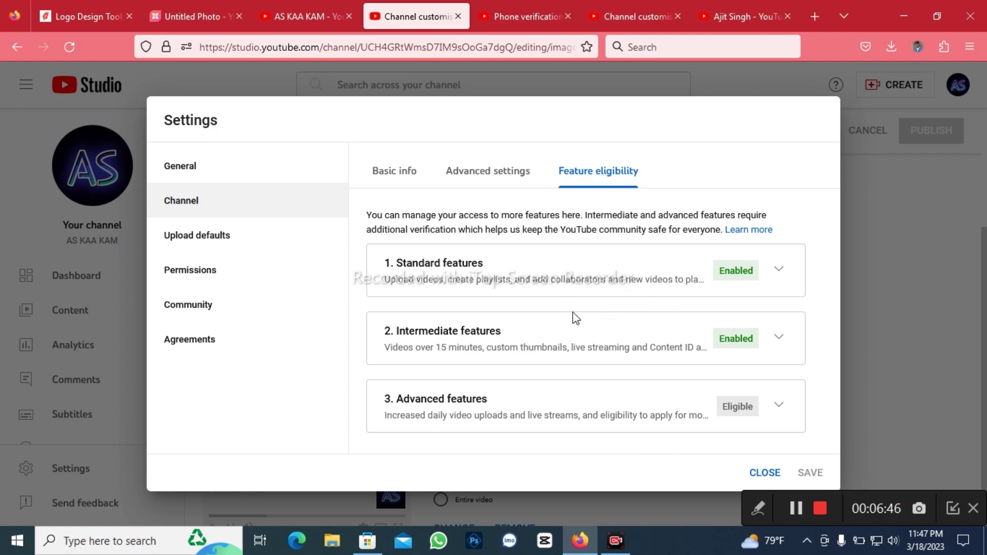
# Close Settings, go to the Channel dashboard, glance at Upload videos, and open the CREATE menu.
pyautogui.click(776, 472)
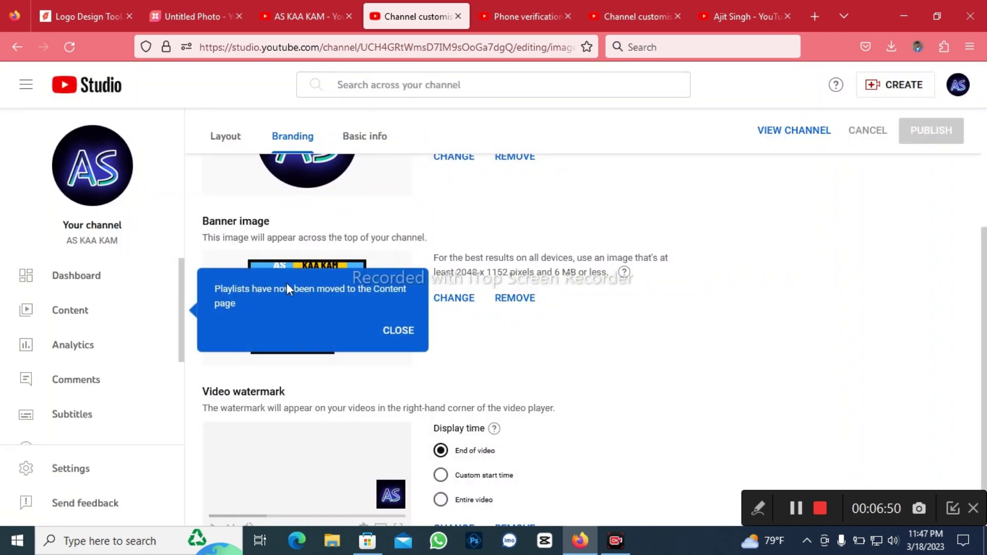
pyautogui.click(86, 278)
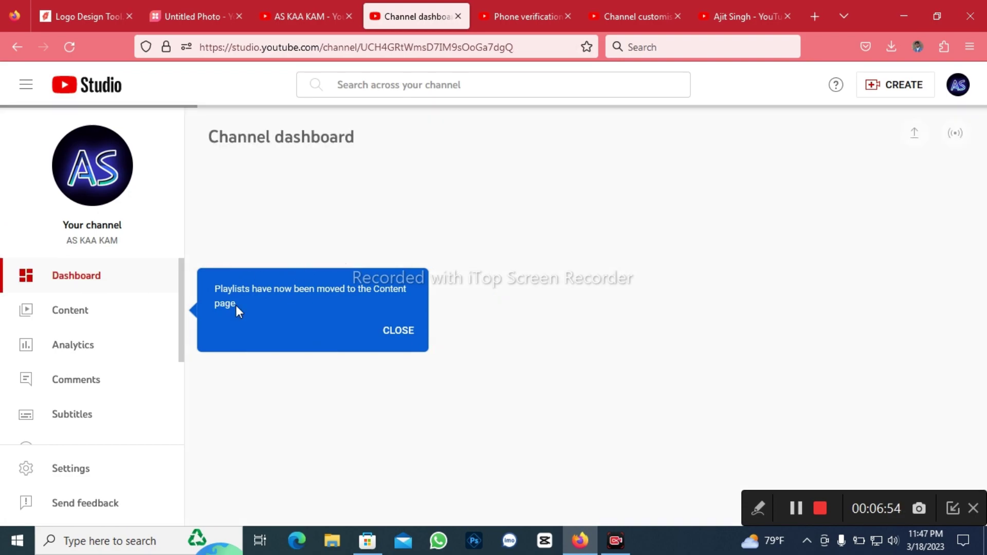
pyautogui.click(409, 331)
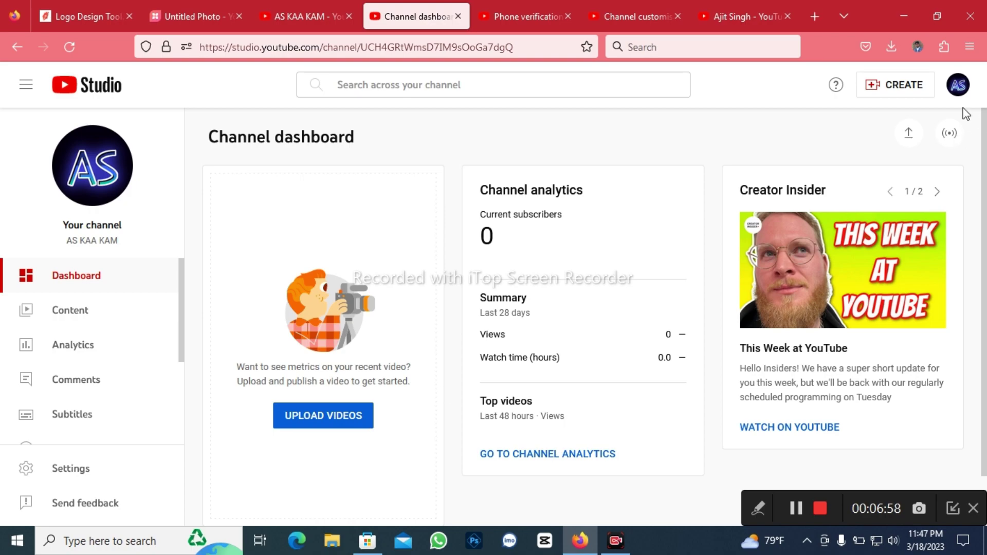
pyautogui.click(909, 139)
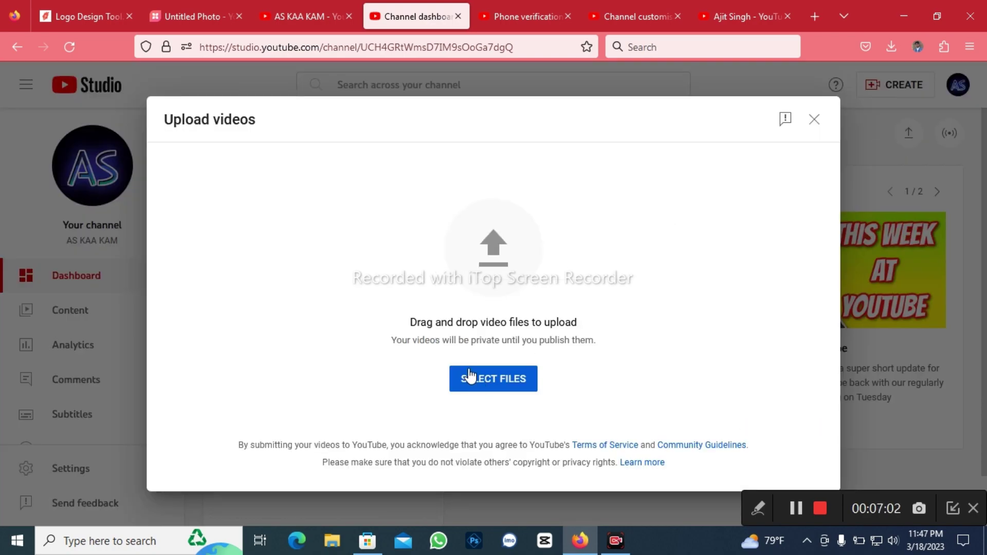
pyautogui.click(814, 120)
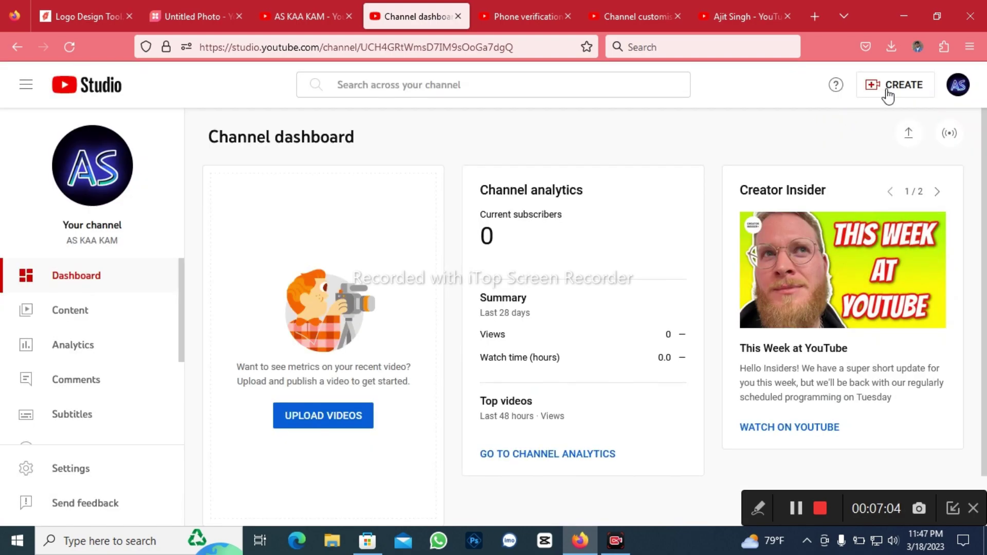
pyautogui.click(889, 89)
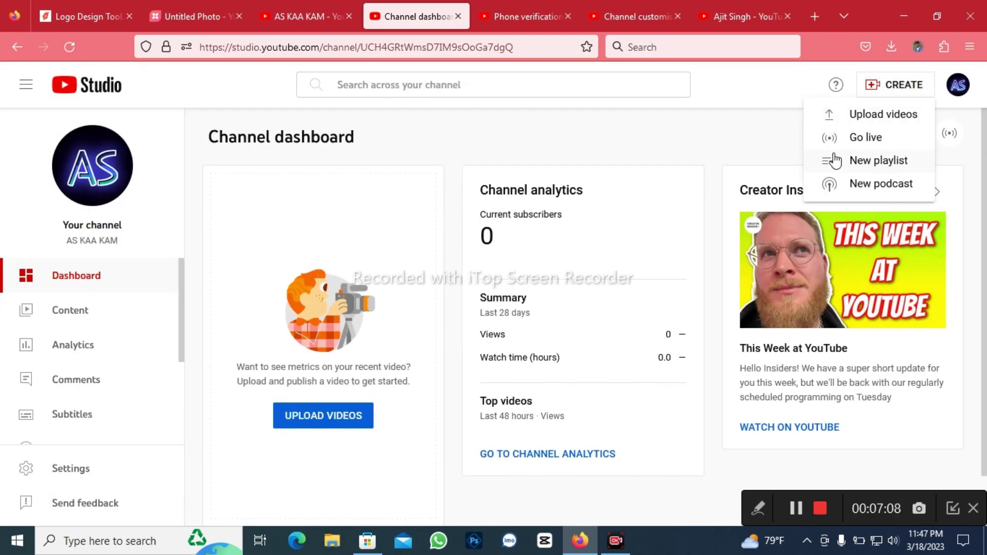